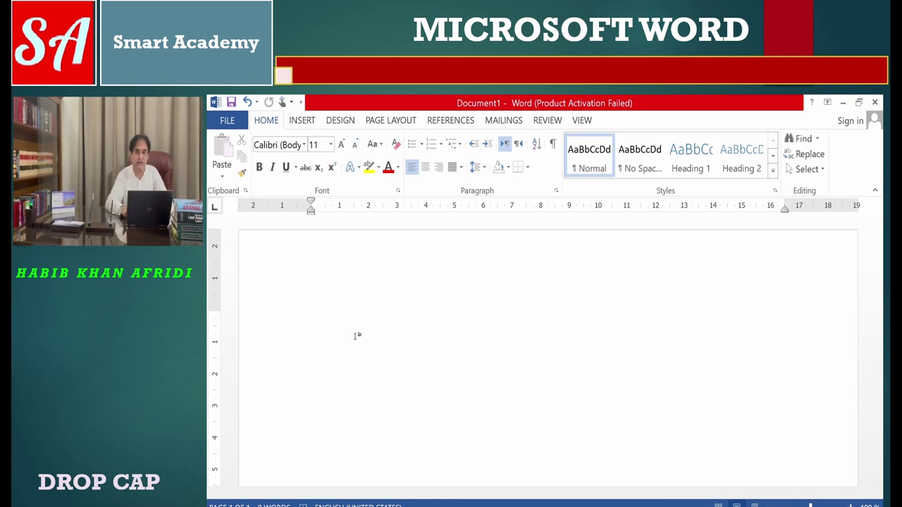
Generate three sample paragraphs with =rand(3), then justify them with 1.5 line spacing
type("=ra")
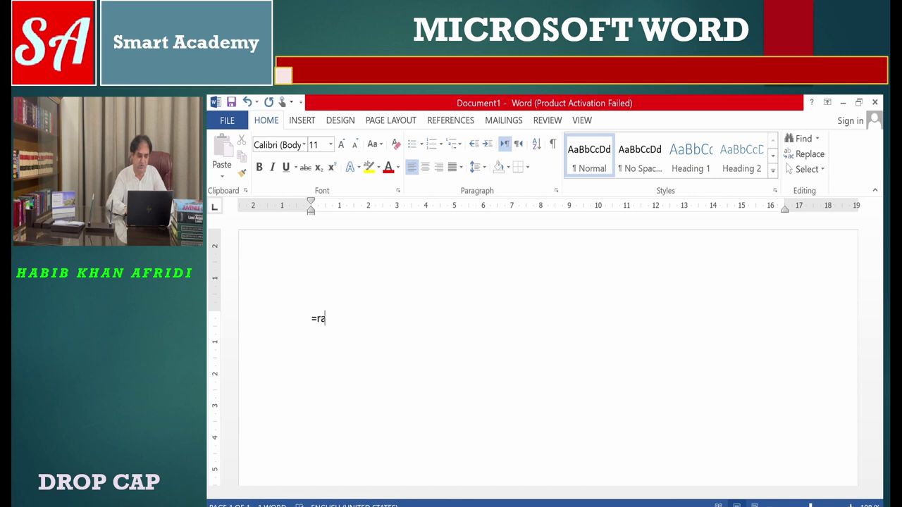
type("nd (3")
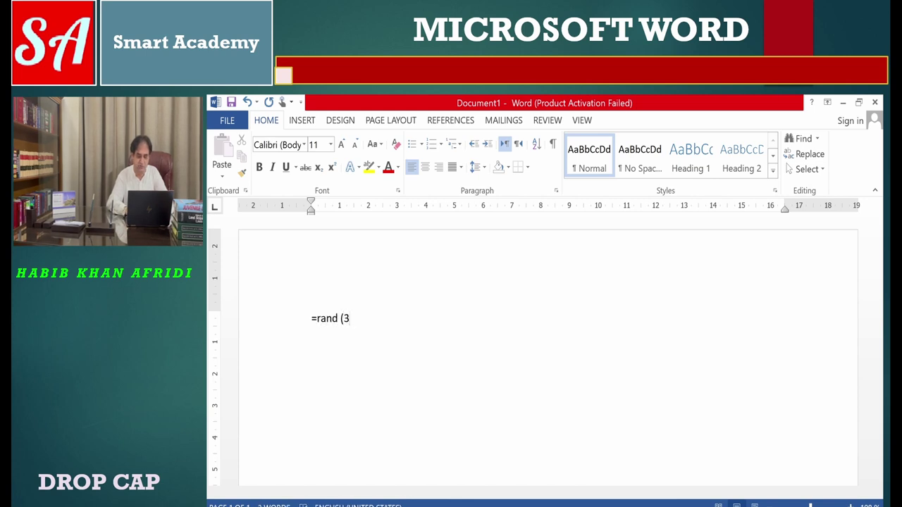
type(")")
key("Return")
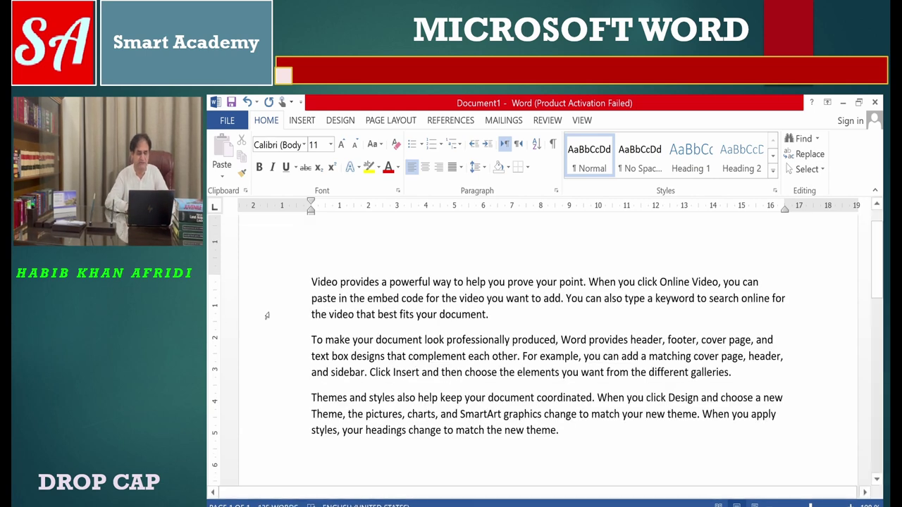
left_click_drag(311, 281, 607, 442)
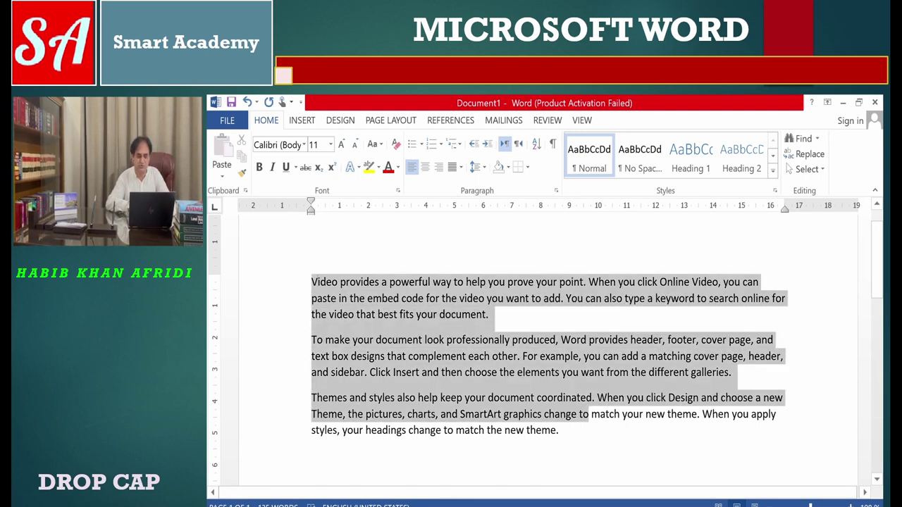
key("ctrl+j")
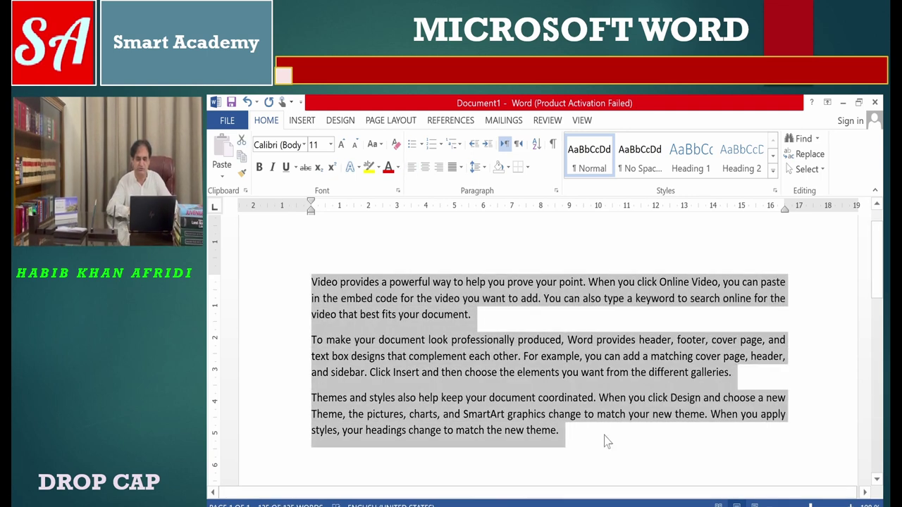
key("ctrl+5")
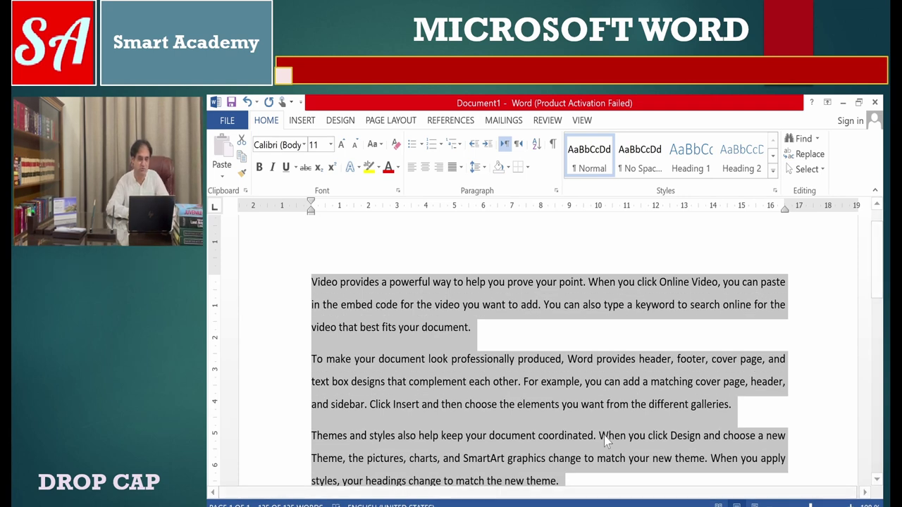
Make the opening 'V' an In margin drop cap spanning three lines
left_click(308, 120)
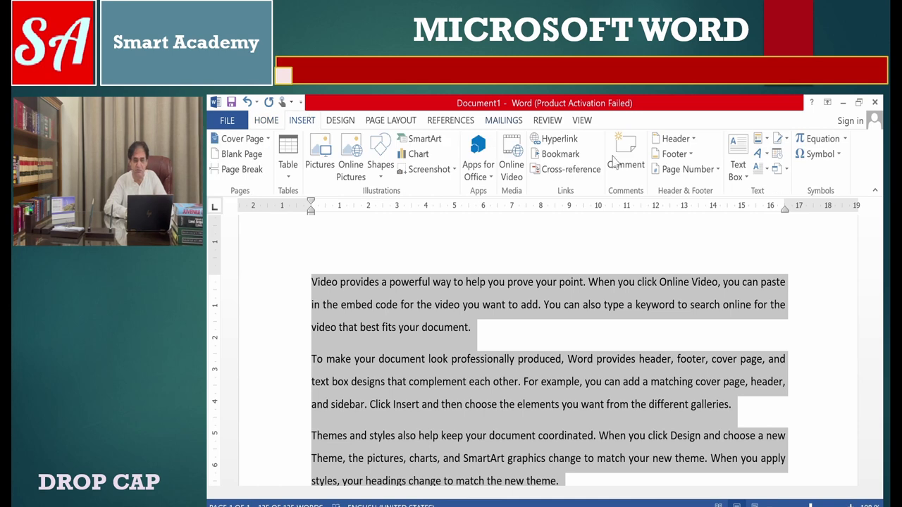
left_click(767, 172)
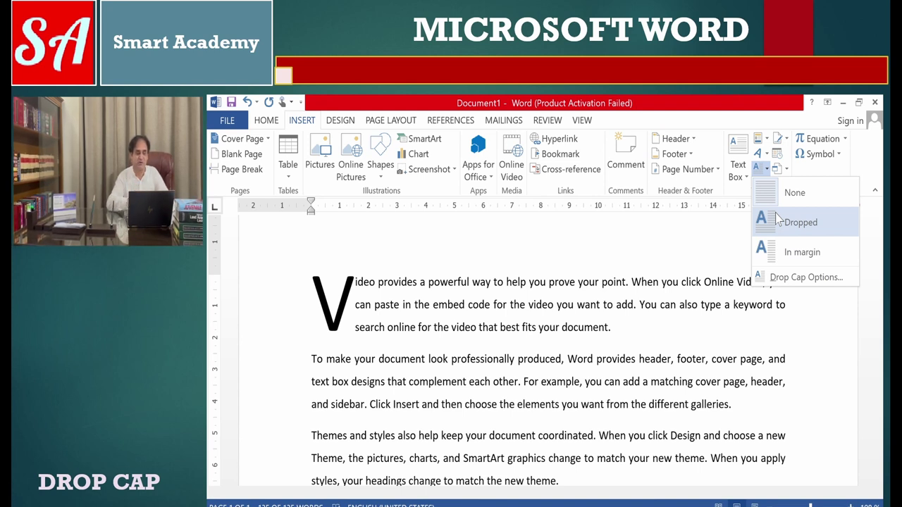
left_click(785, 253)
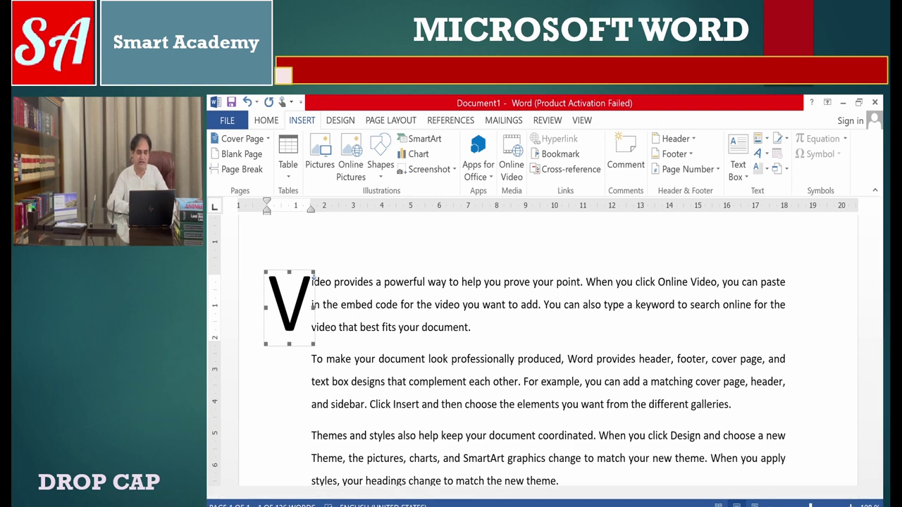
Select the whole document and open the Drop Cap Options dialog from the Drop Cap menu
key("ctrl+a")
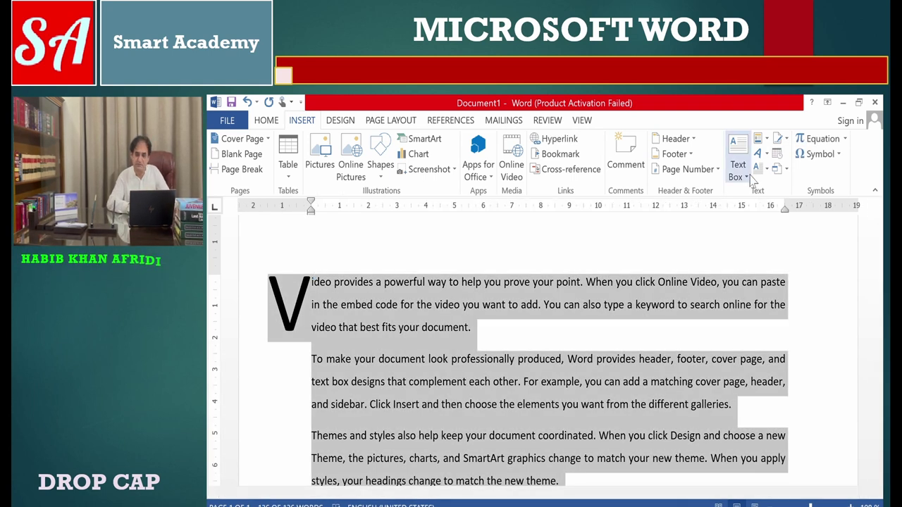
left_click(750, 178)
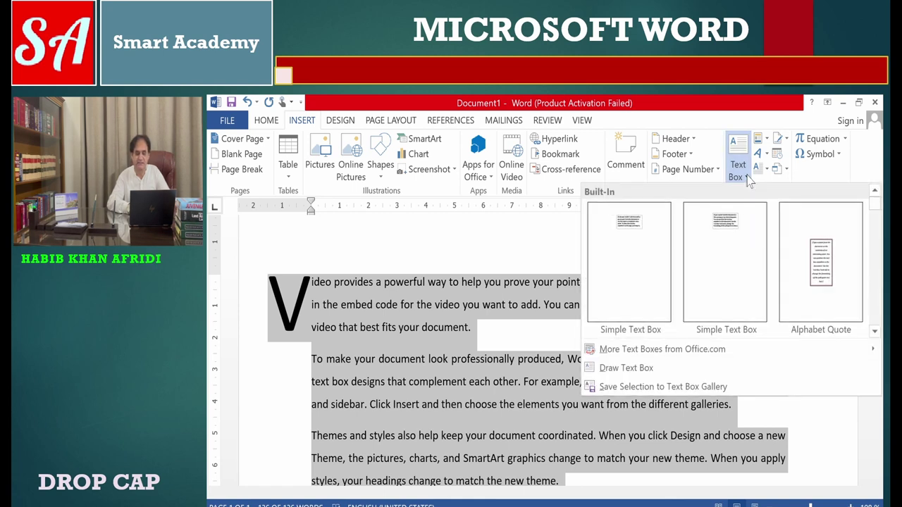
left_click(767, 173)
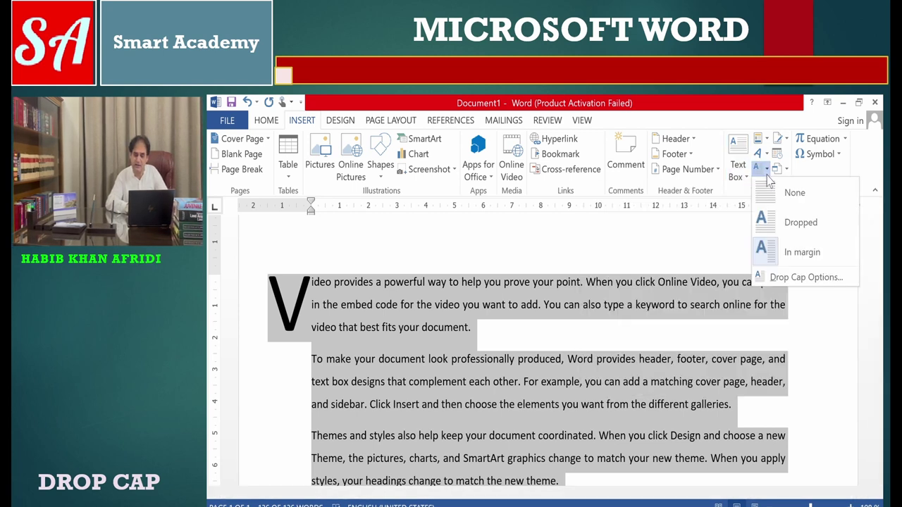
left_click(807, 277)
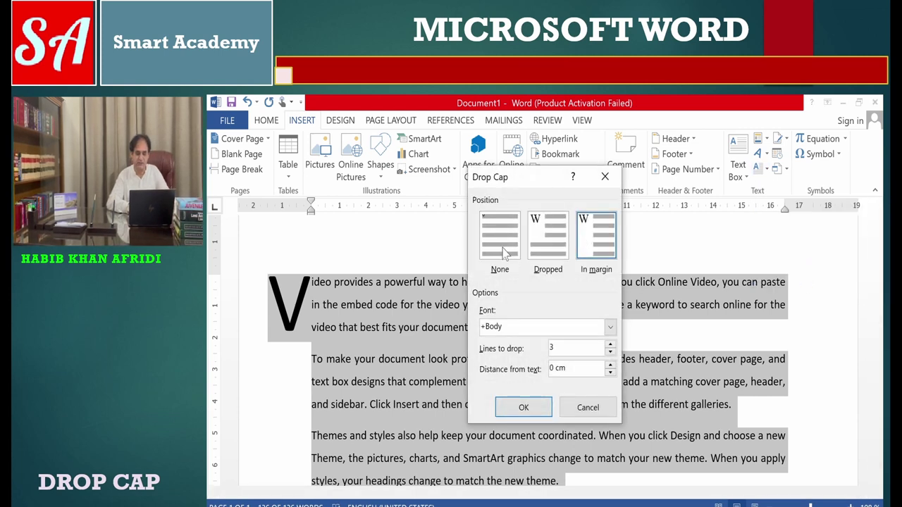
Apply a Dropped drop cap in Rockwell, 5 lines to drop, 2 cm from text
left_click(557, 262)
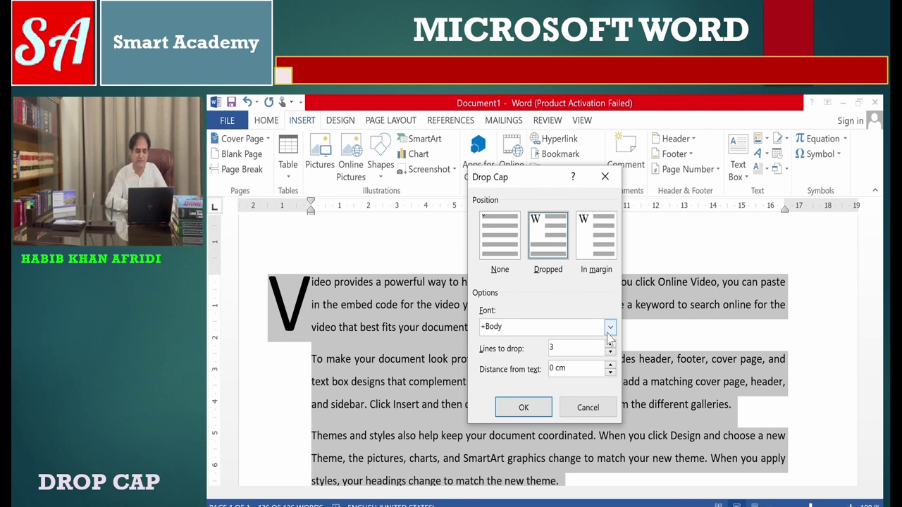
left_click(610, 328)
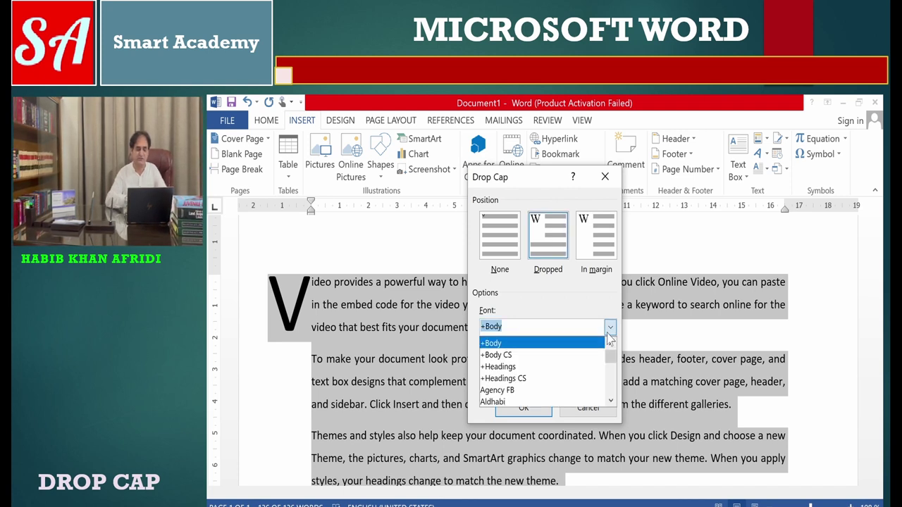
type("rock")
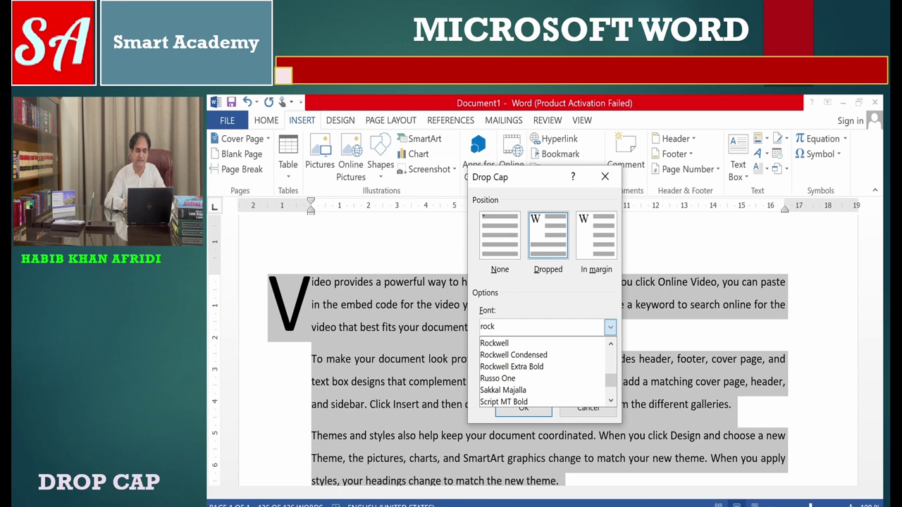
left_click(536, 344)
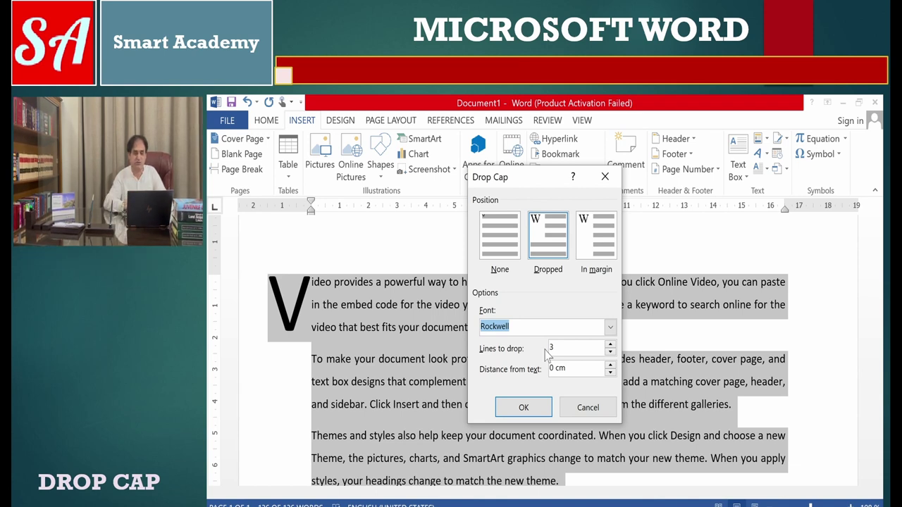
left_click(609, 345)
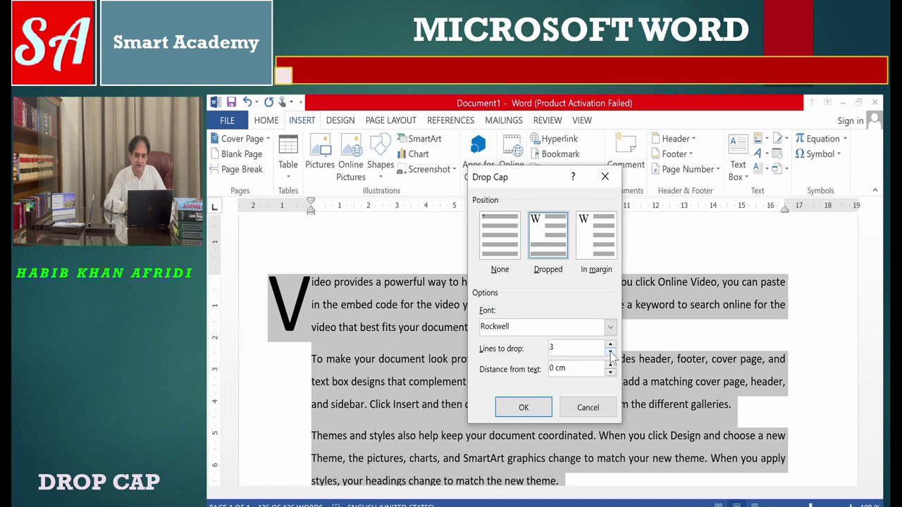
double_click(610, 356)
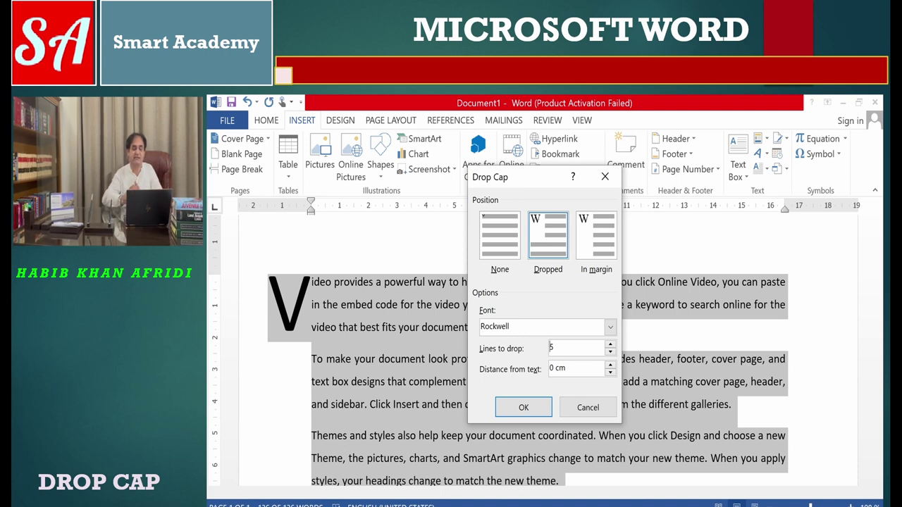
left_click(610, 365)
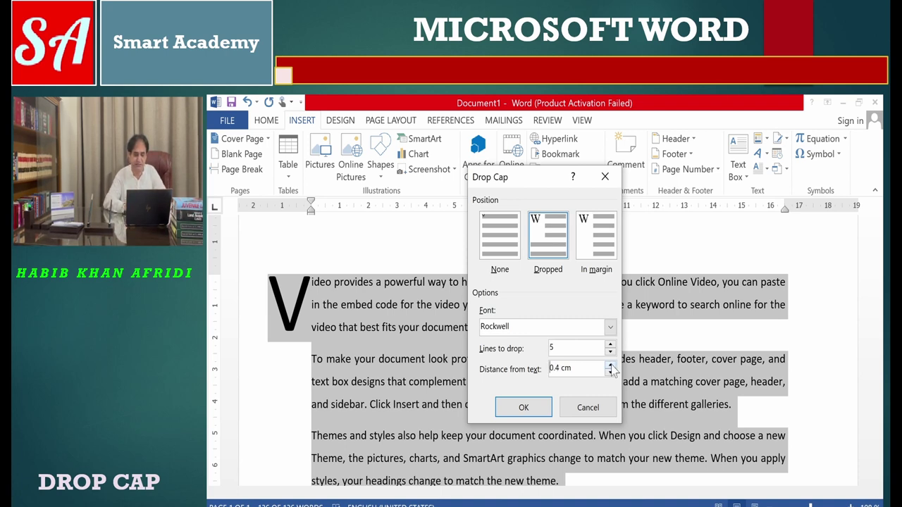
left_click(610, 365)
left_click(610, 366)
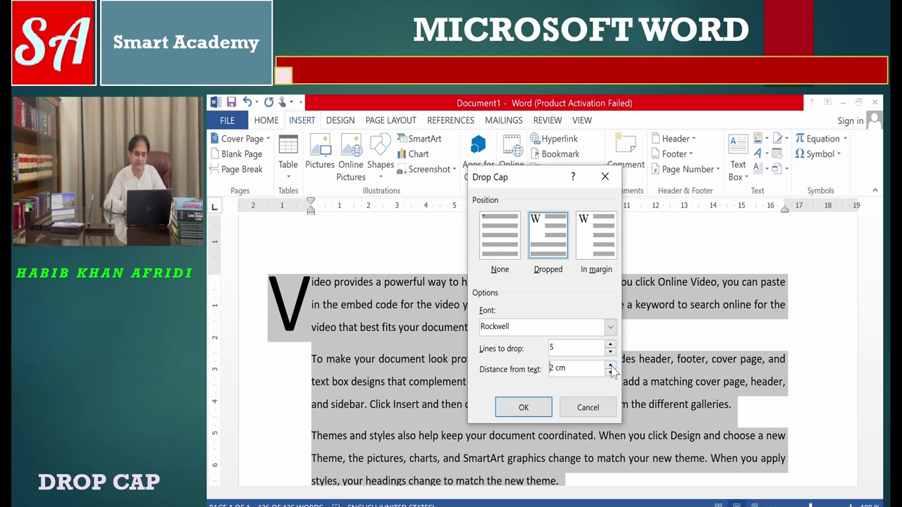
left_click(524, 409)
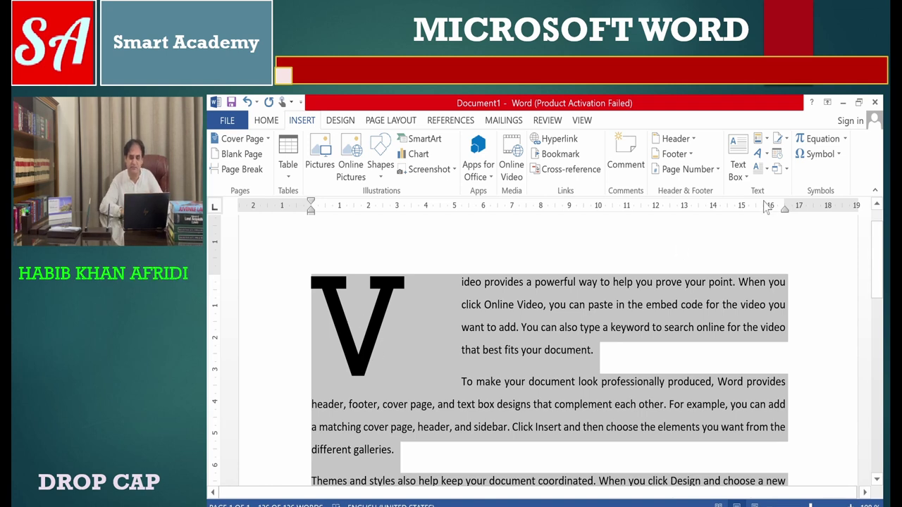
In Drop Cap Options, change the drop cap to 3 lines with 0.5 cm distance from text
left_click(764, 171)
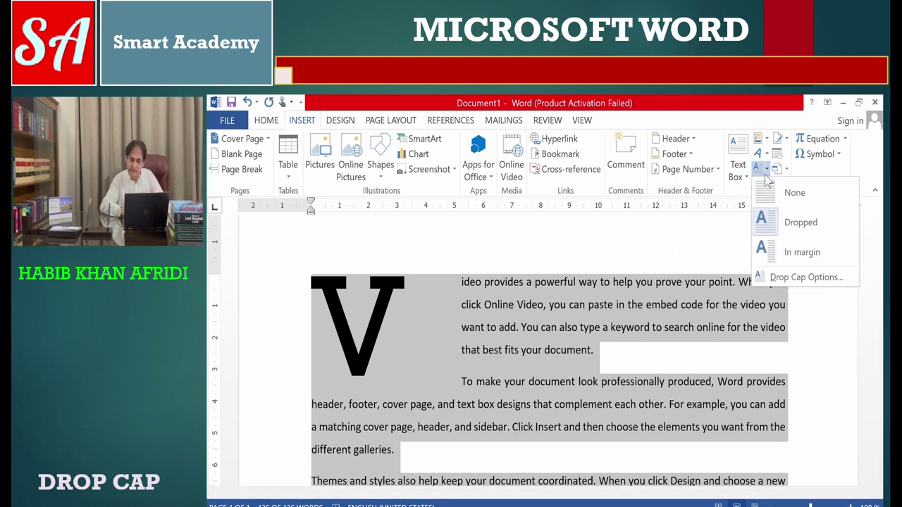
left_click(775, 277)
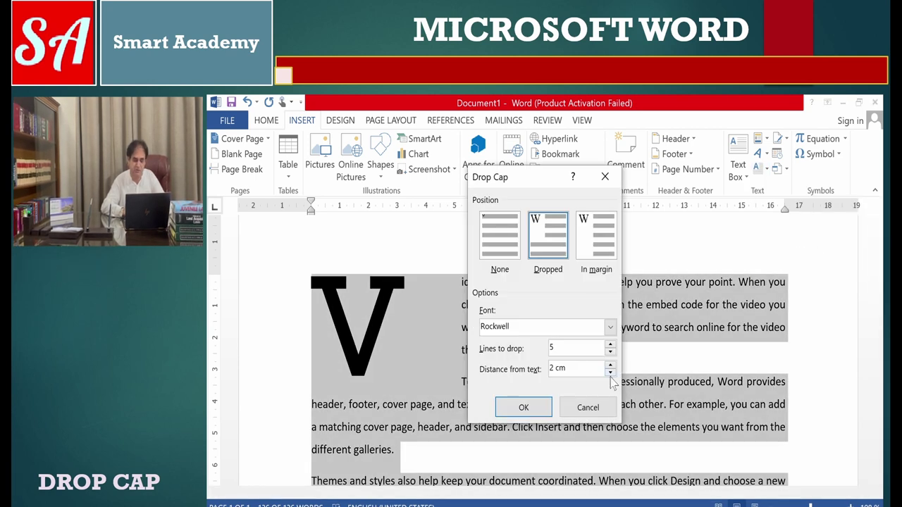
left_click(611, 373)
type("3")
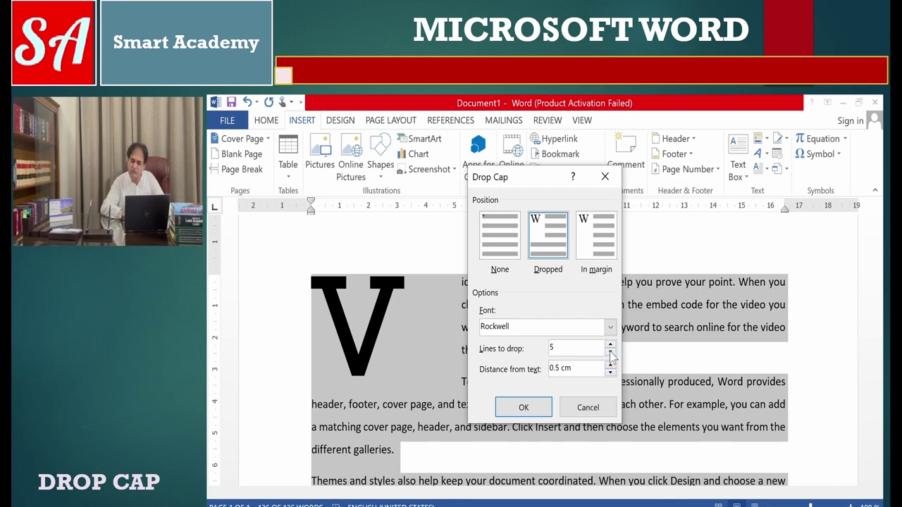
left_click(544, 409)
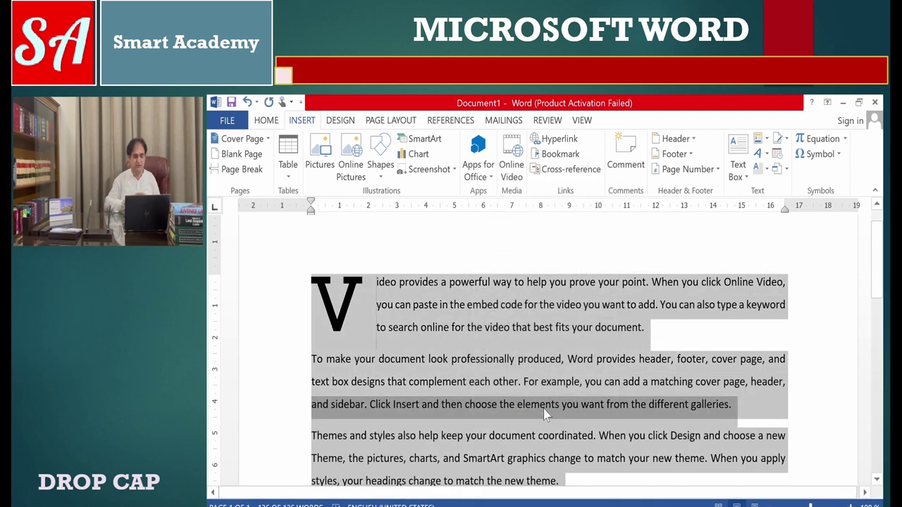